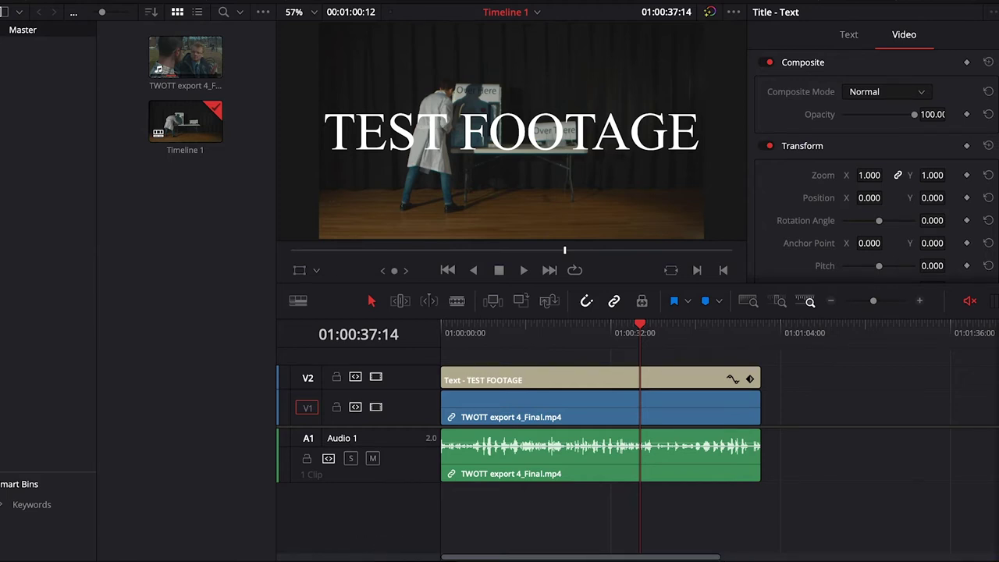
# Step: Switch to the Deliver page and apply the H.264 Master render preset
pyautogui.hotkey('shift', '8')
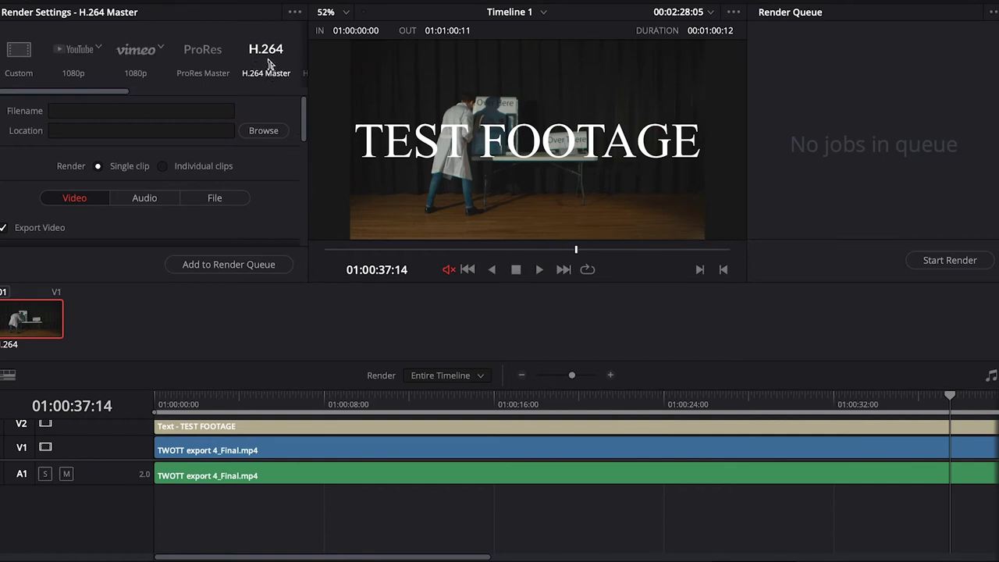
pyautogui.click(268, 61)
pyautogui.click(196, 110)
# Step: Replace the default 'Untitled' output filename with DATE_TITLE_EPISODE
pyautogui.click(102, 110)
pyautogui.moveTo(119, 110); pyautogui.dragTo(49, 110)
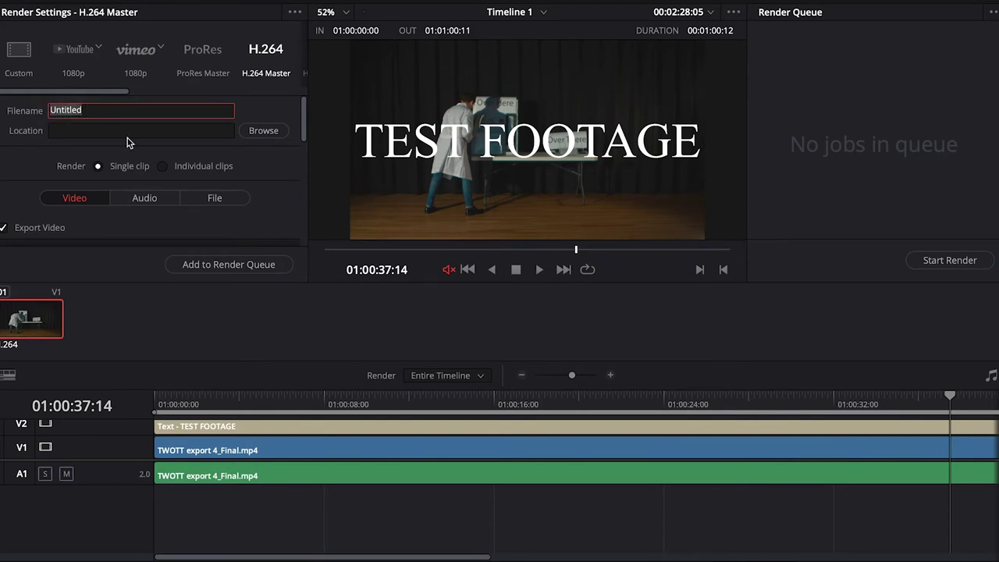
pyautogui.press('BackSpace')
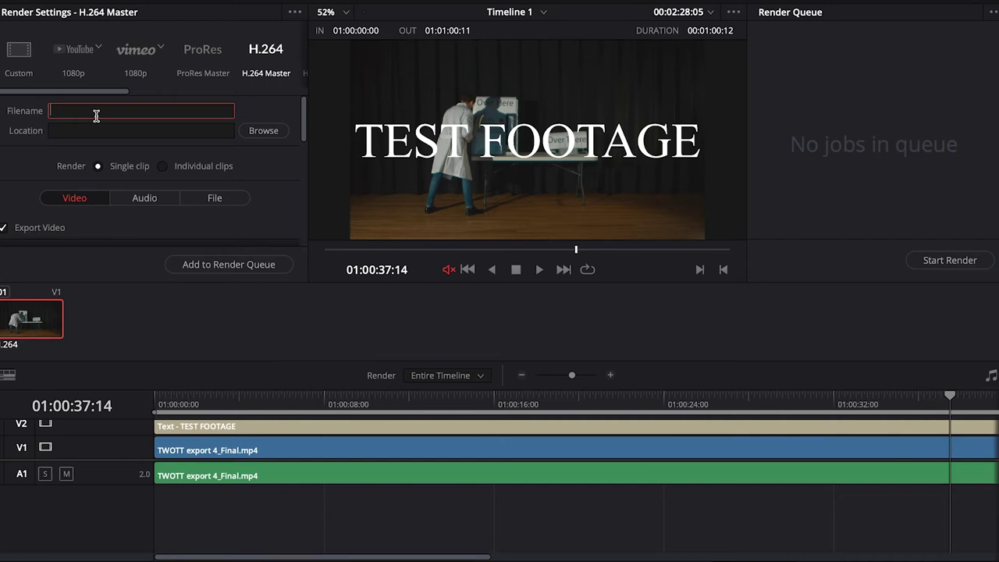
pyautogui.write('DATE_TITLE_EPISODE')
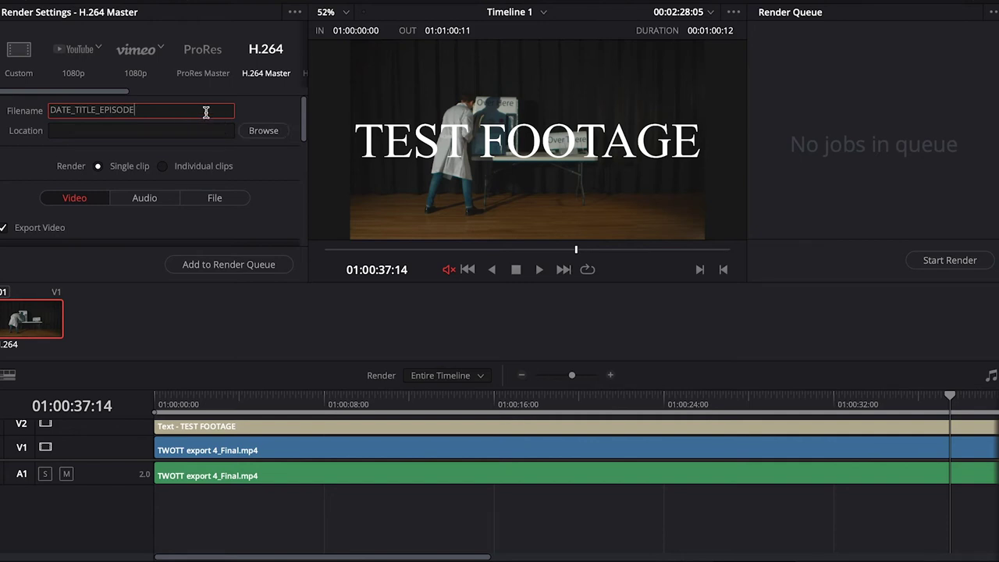
pyautogui.click(265, 131)
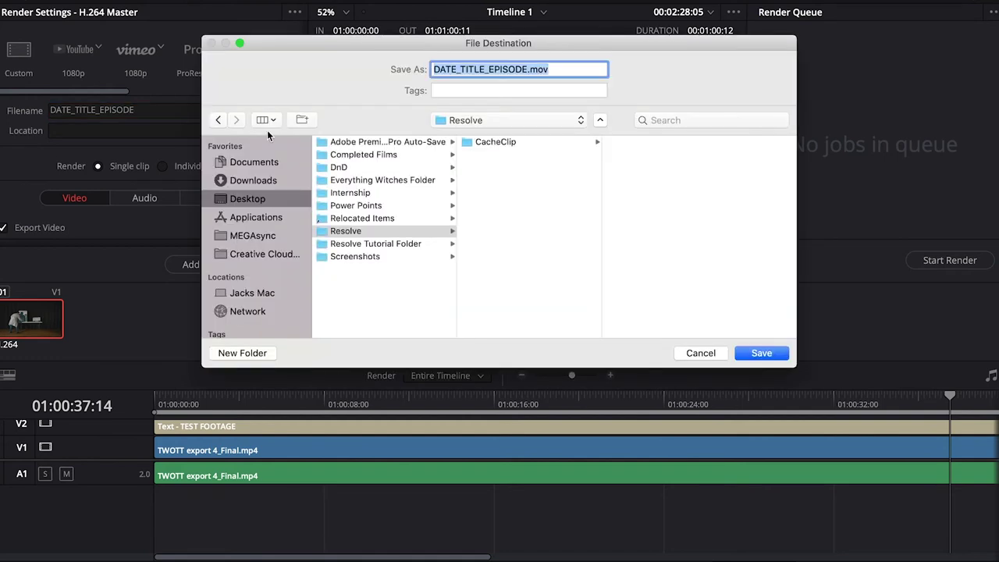
# Step: Save renders to Desktop > Resolve Tutorial Folder
pyautogui.click(362, 244)
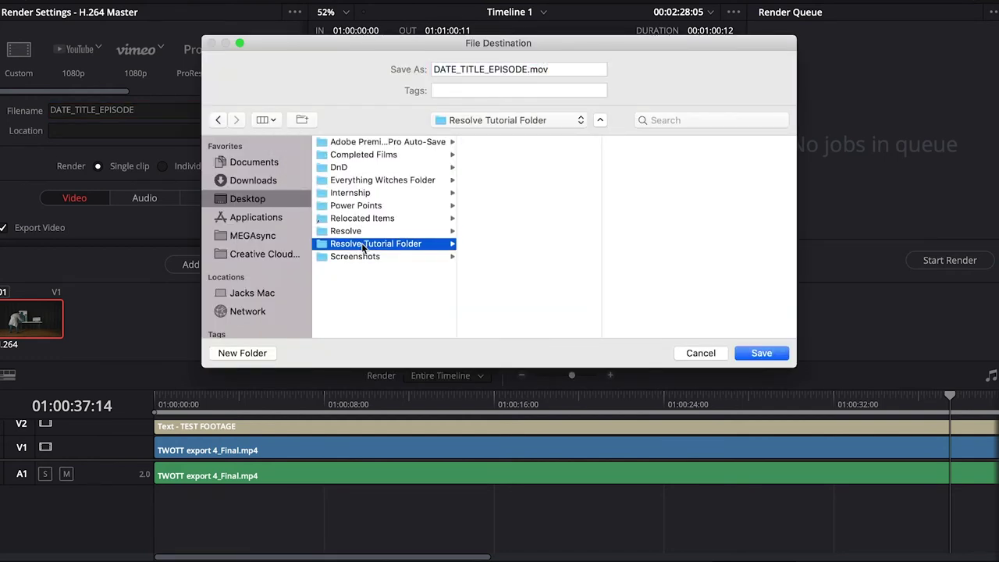
pyautogui.click(751, 355)
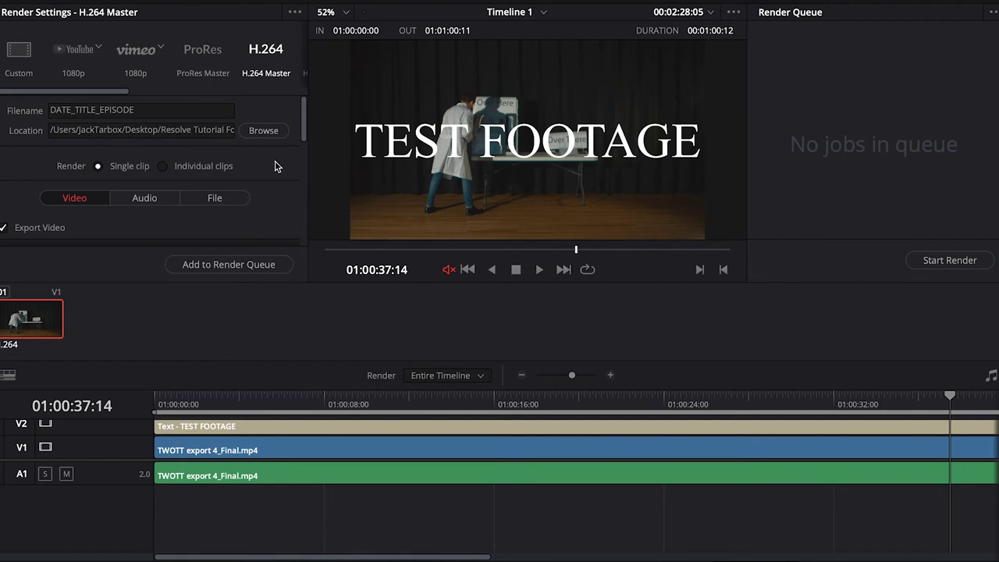
pyautogui.scroll(-2, 265, 156)
pyautogui.scroll(2, 275, 166)
pyautogui.scroll(-2, 274, 166)
pyautogui.scroll(2, 275, 166)
pyautogui.scroll(-3, 285, 196)
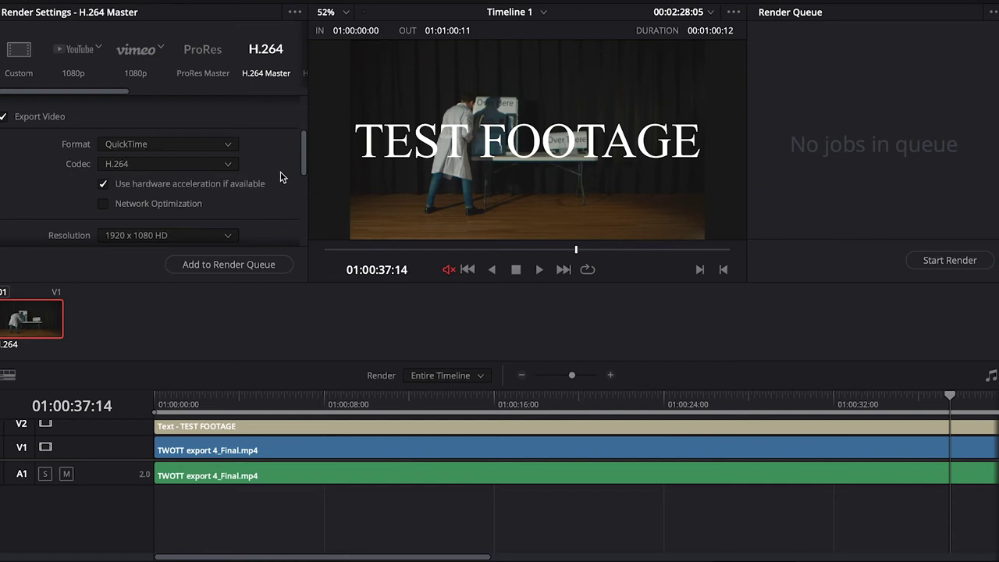
pyautogui.scroll(-1, 283, 175)
pyautogui.scroll(-4, 281, 175)
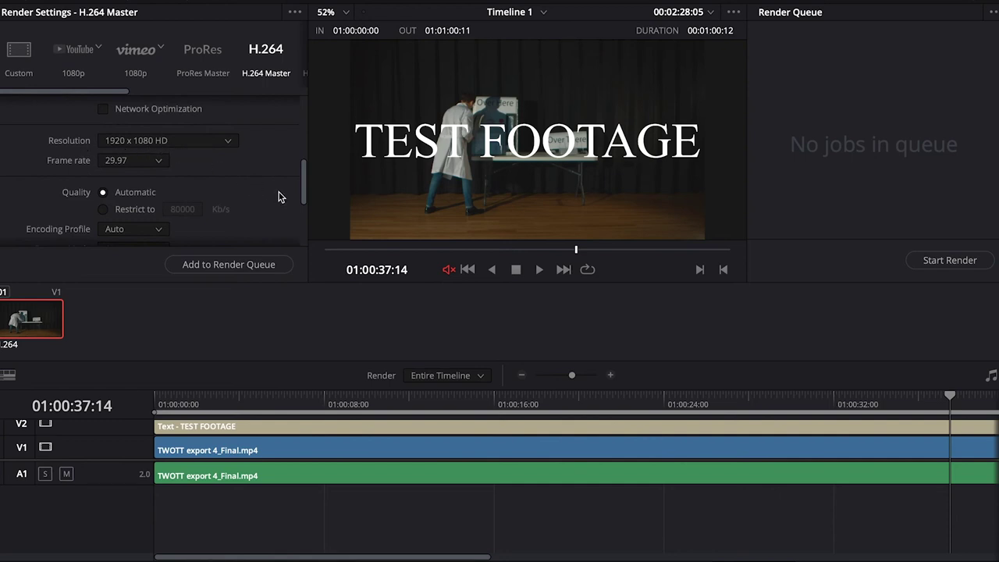
pyautogui.scroll(-1, 279, 197)
pyautogui.scroll(-4, 279, 196)
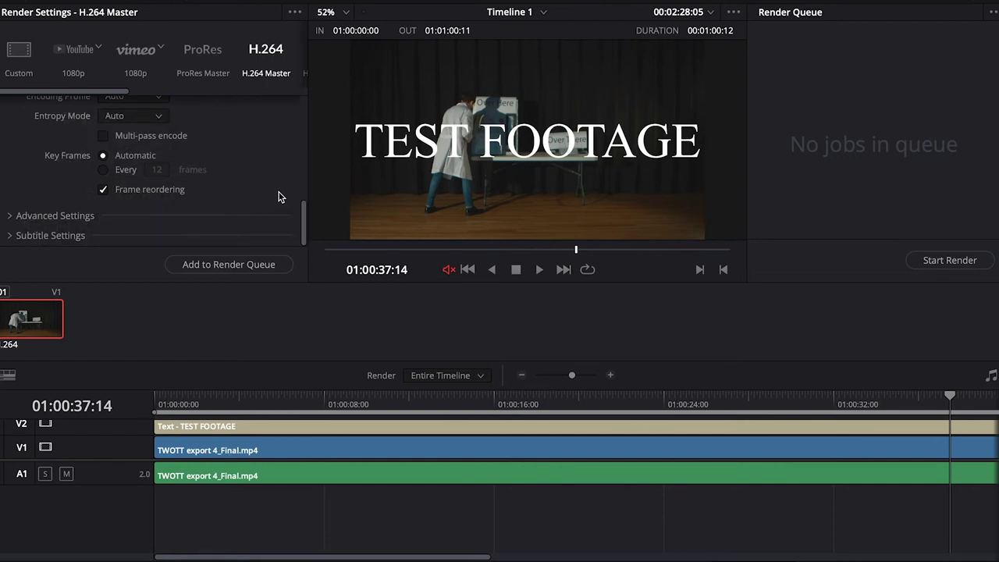
# Step: Queue the DATE_TITLE_EPISODE job and render it until Job 1 completes
pyautogui.click(254, 268)
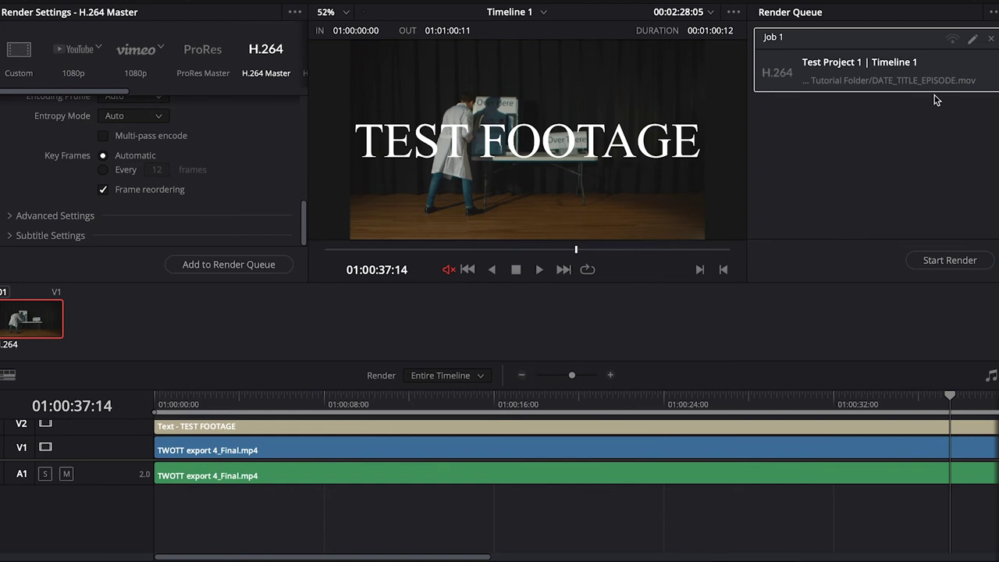
pyautogui.click(935, 263)
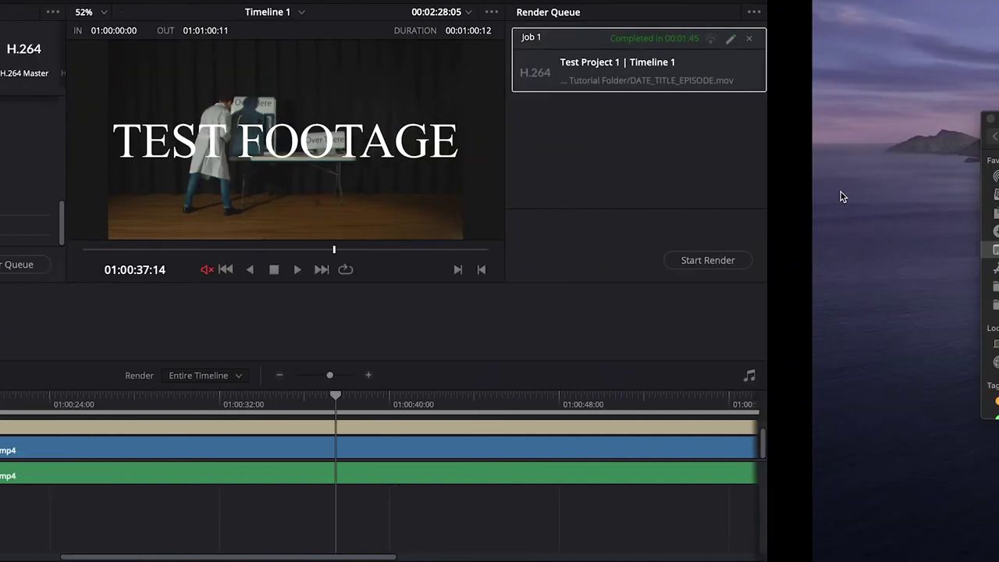
# Step: Open Resolve Tutorial Folder in Finder and select the 150.1 MB DATE_TITLE_EPISODE movie
pyautogui.doubleClick(642, 53)
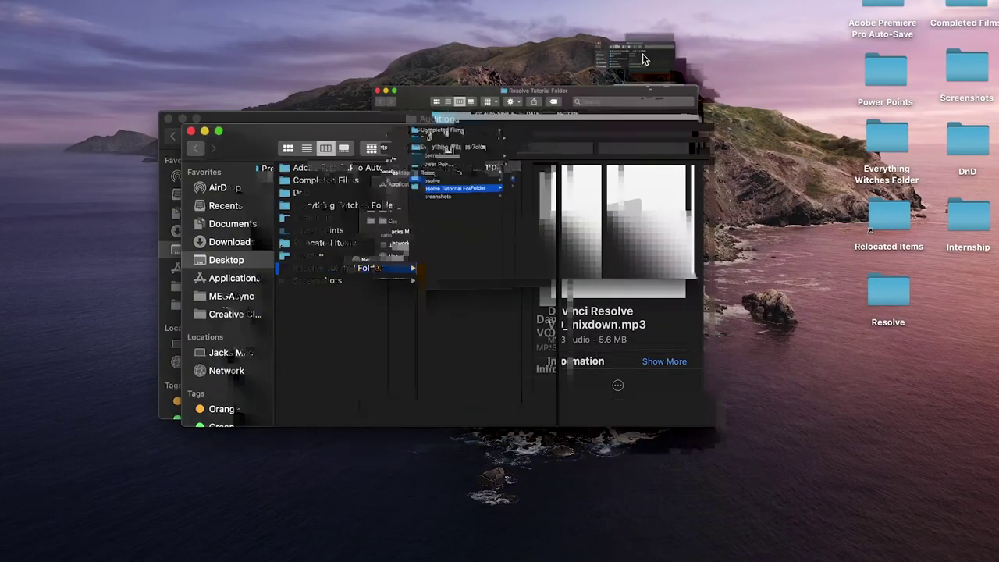
pyautogui.click(445, 176)
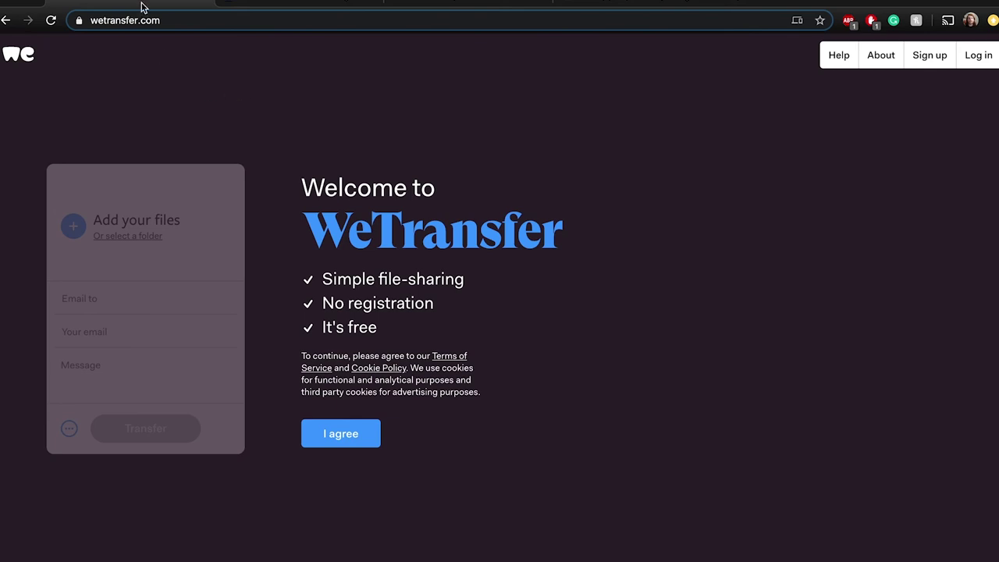
# Step: Move through the Google Drive and Dropbox tabs to the blank Gmail draft
pyautogui.click(300, 2)
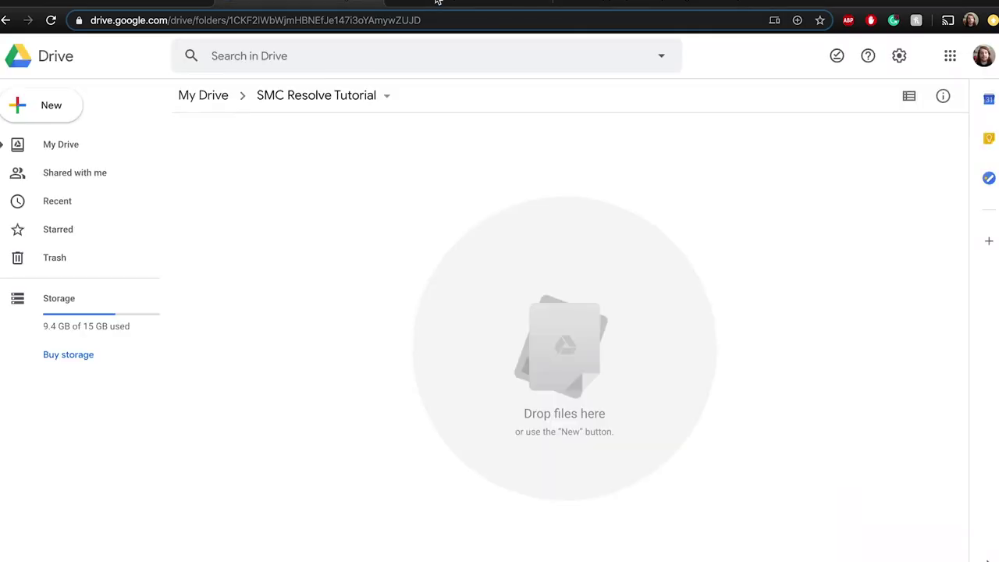
pyautogui.click(437, 1)
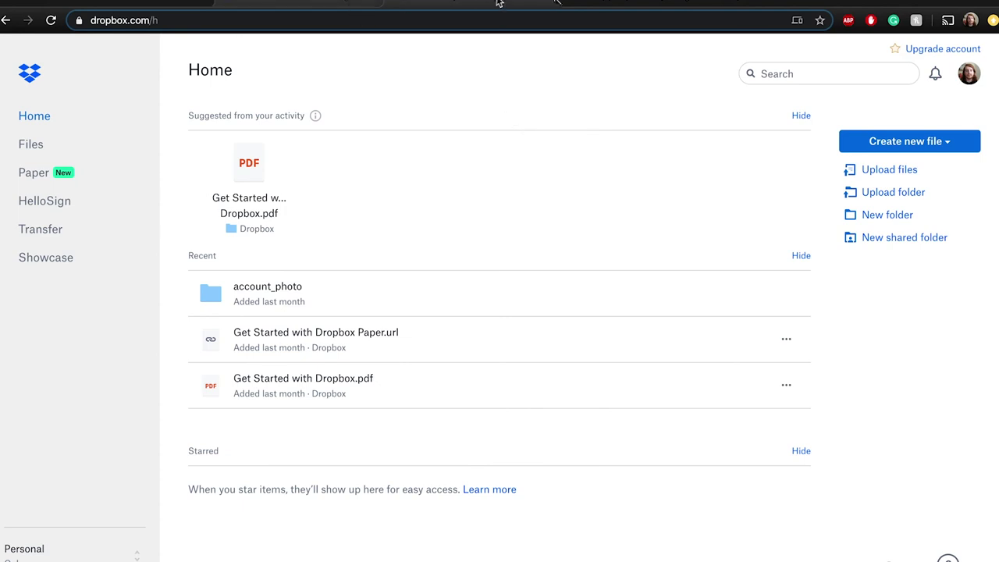
pyautogui.click(615, 4)
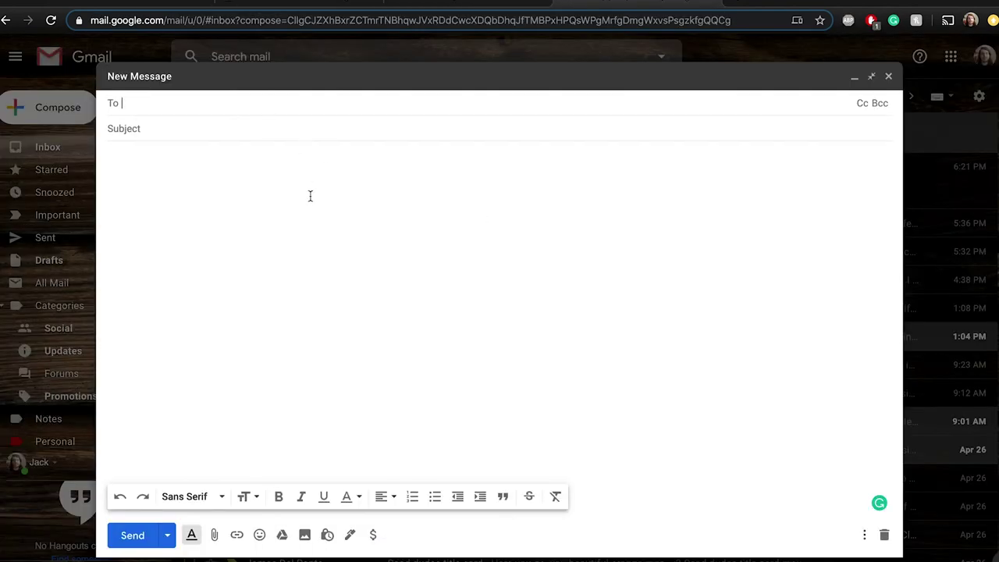
# Step: Address the draft to the media centre's programming e-mail and write 'Here's my video!' in the body
pyautogui.press('Return')
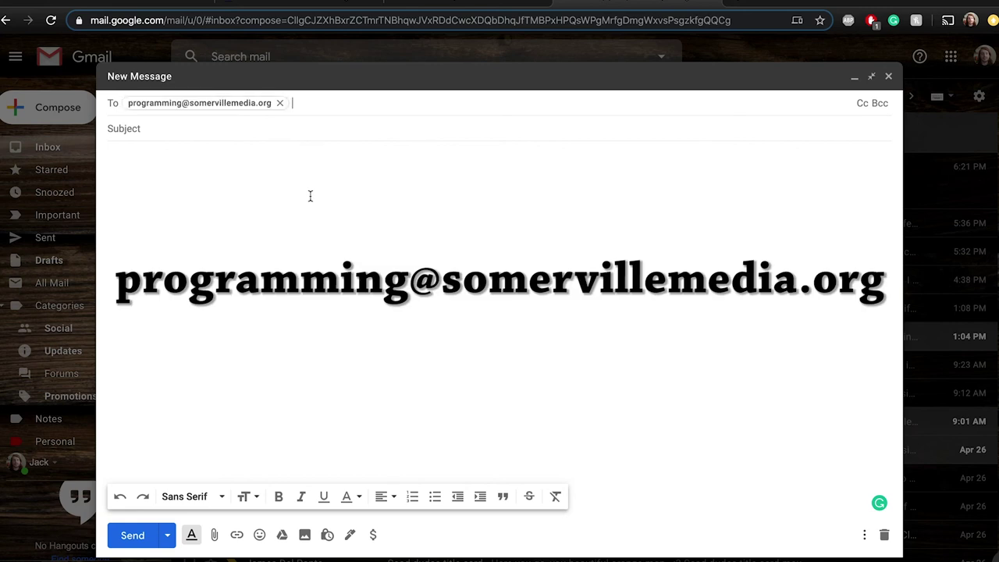
pyautogui.click(310, 196)
pyautogui.write('Here')
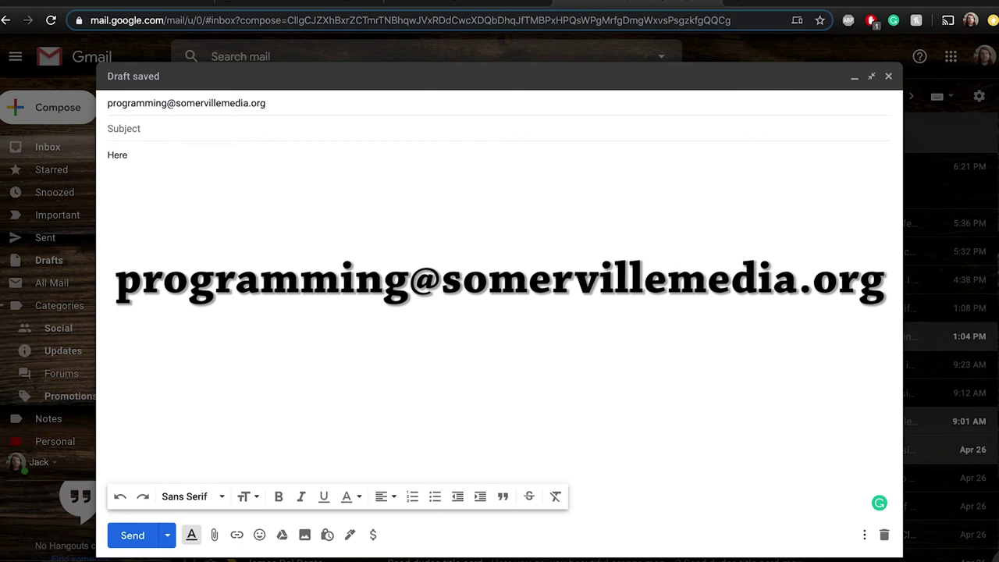
pyautogui.write("'s my video!")
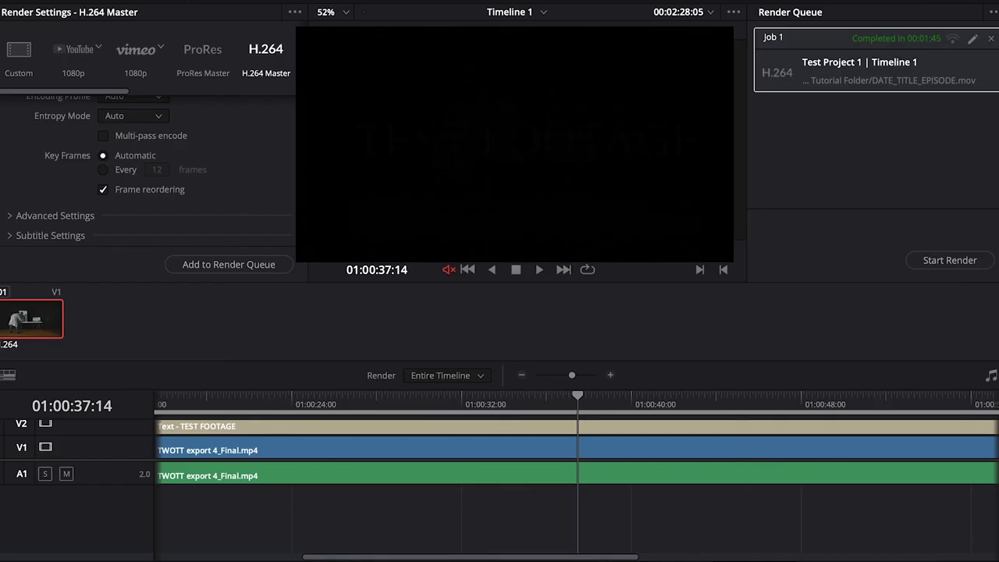